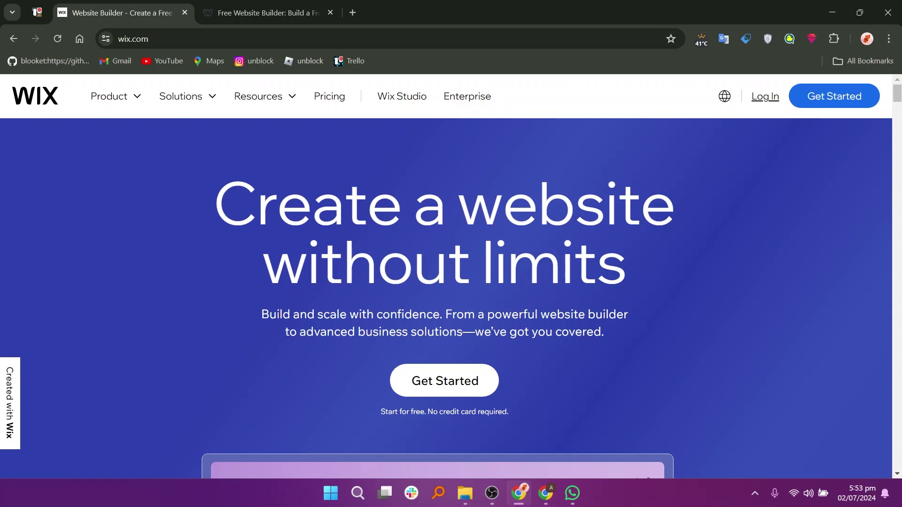
scroll(447, 299, down, 3)
scroll(446, 298, down, 1)
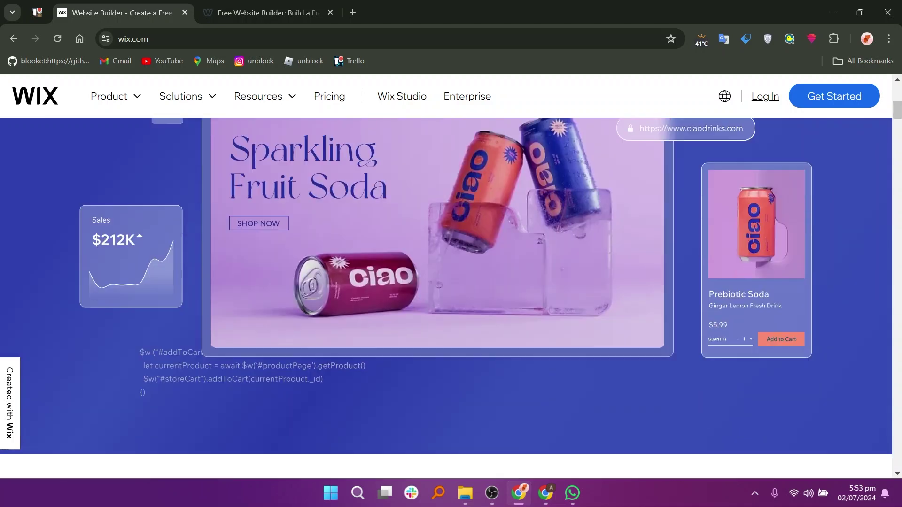
scroll(446, 300, down, 3)
scroll(446, 299, down, 1)
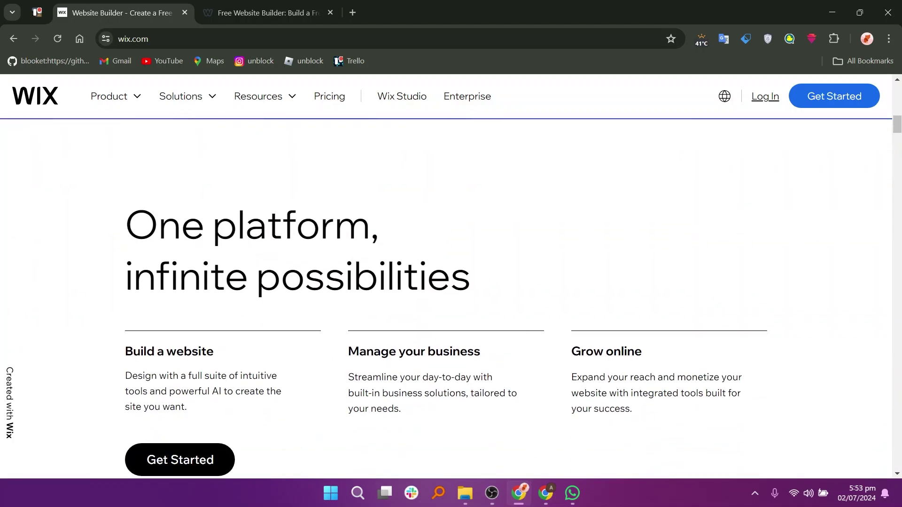
scroll(446, 298, down, 1)
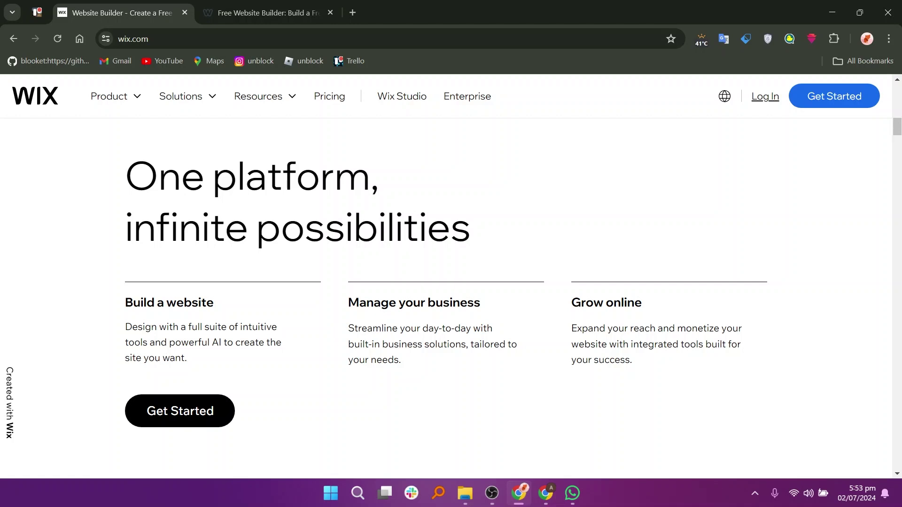
scroll(451, 296, down, 1)
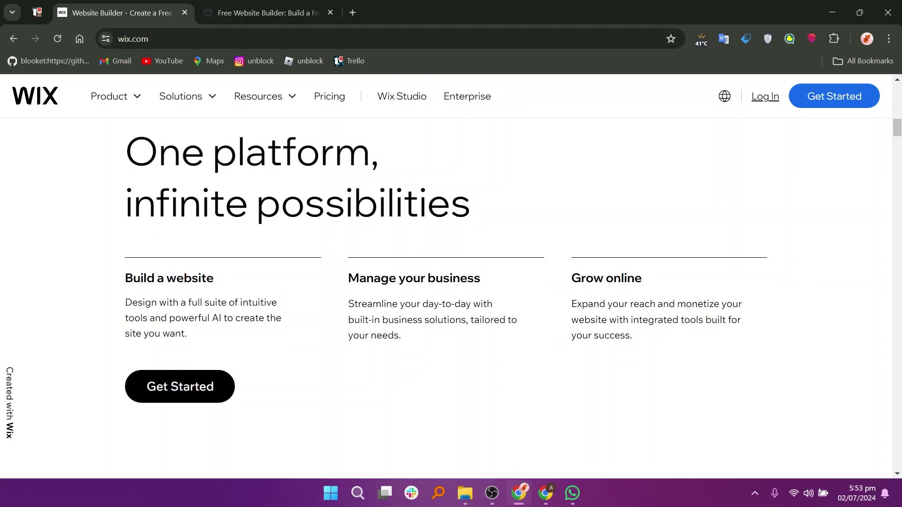
scroll(451, 296, down, 1)
scroll(451, 296, down, 4)
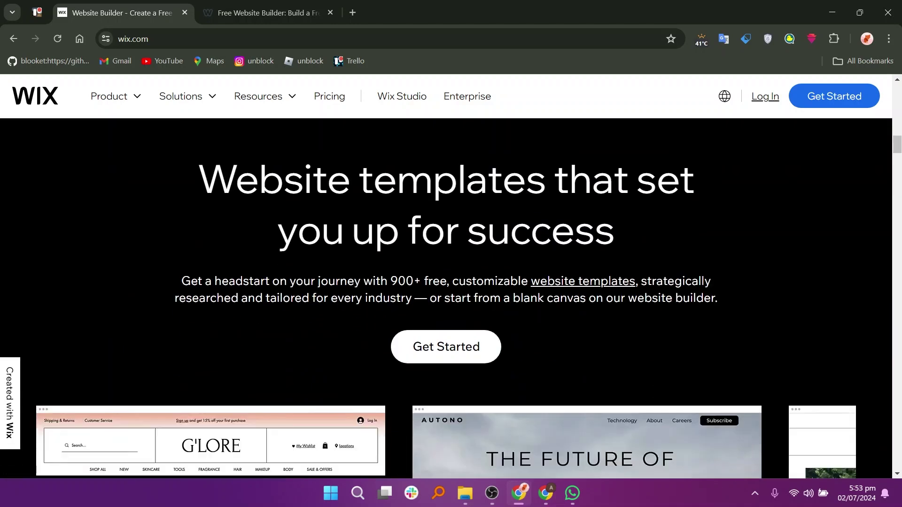
Open Wix's Pricing page listing the Business Elite, Business, Core and Light plans.
click(329, 97)
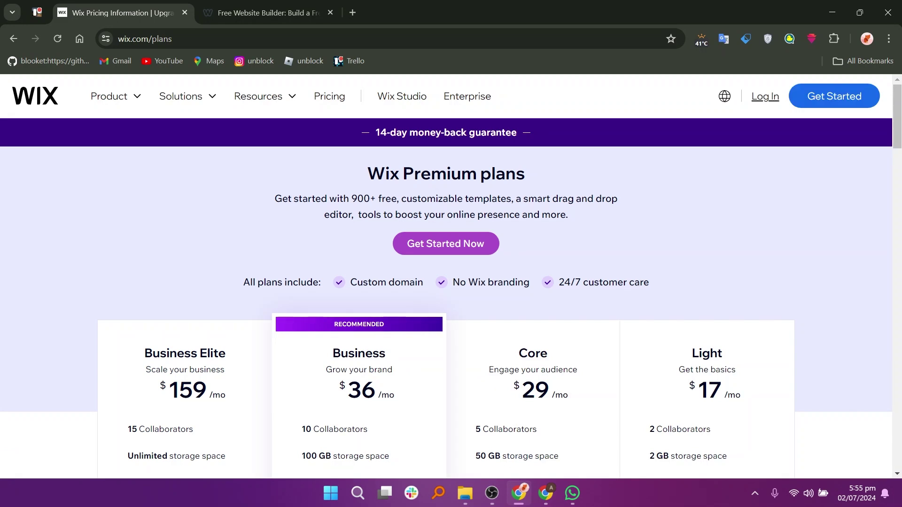
scroll(451, 296, down, 2)
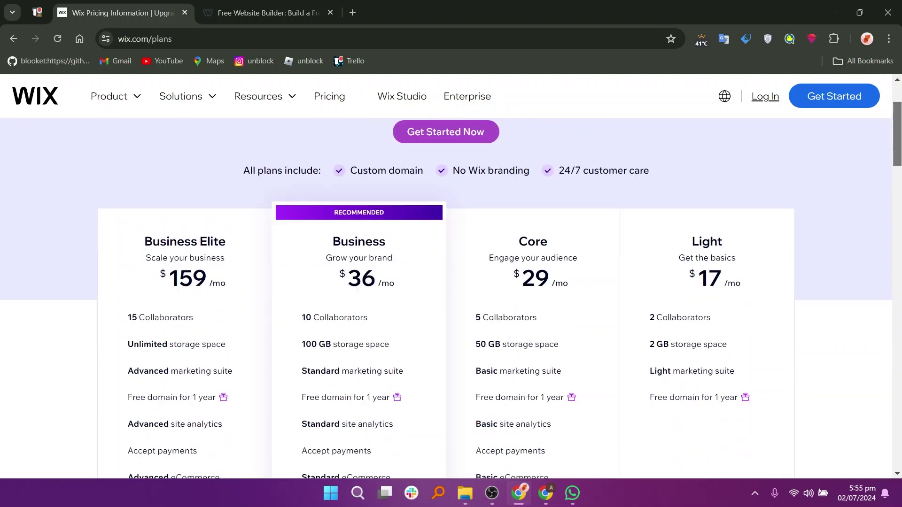
scroll(451, 296, down, 3)
scroll(451, 296, down, 5)
scroll(450, 296, down, 5)
scroll(451, 296, up, 5)
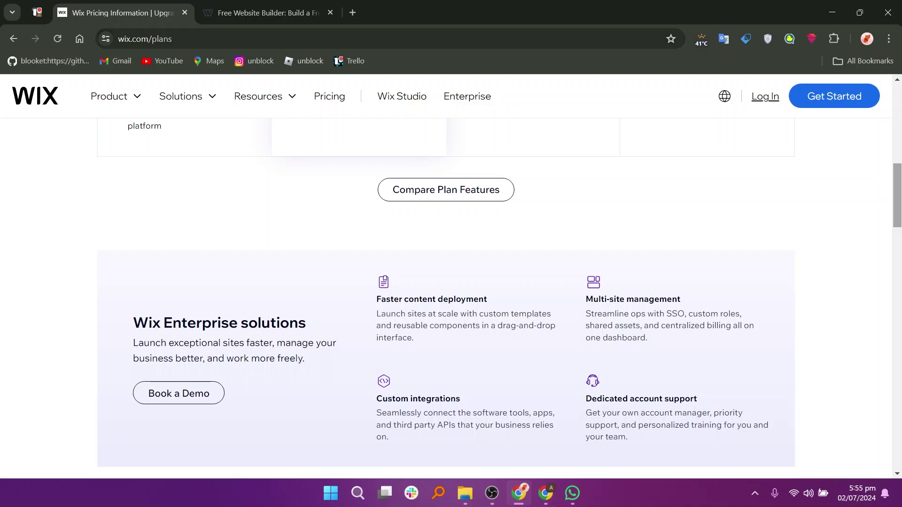
Switch from the Wix plans page to the Weebly homepage tab.
key(ctrl+Tab)
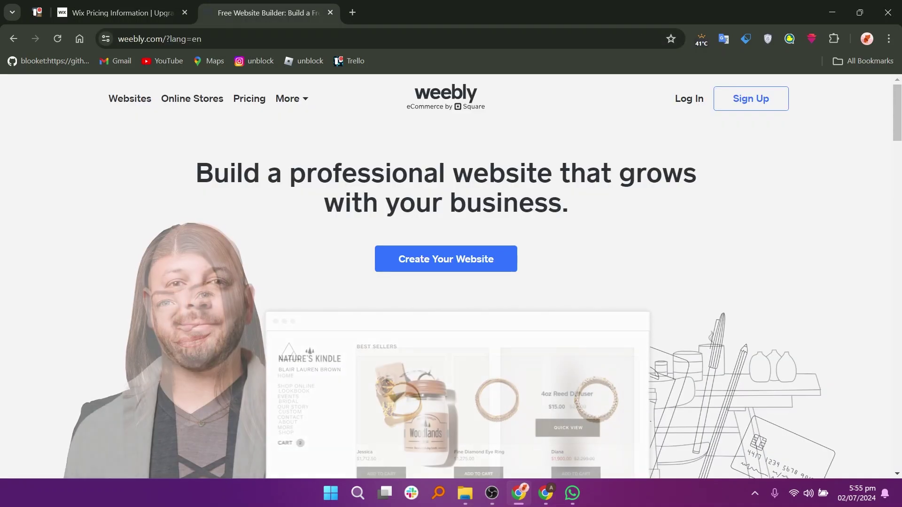
scroll(451, 282, down, 5)
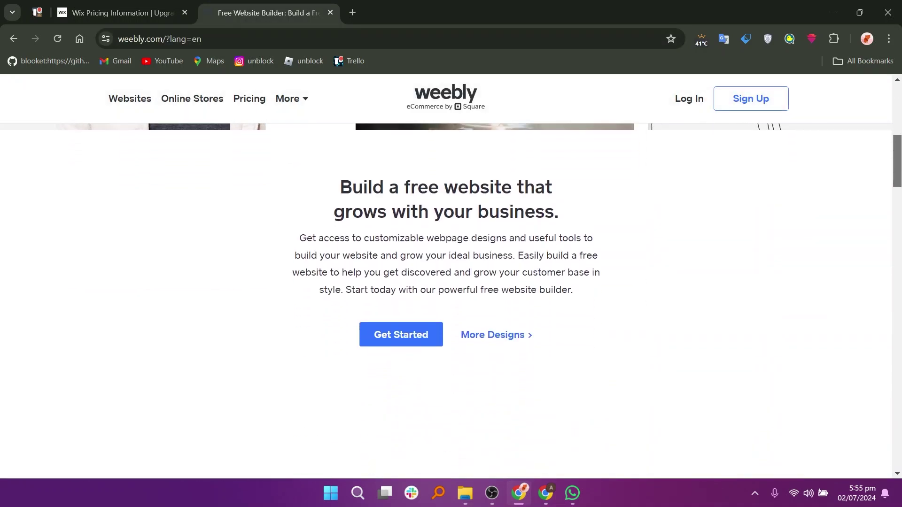
scroll(451, 282, down, 4)
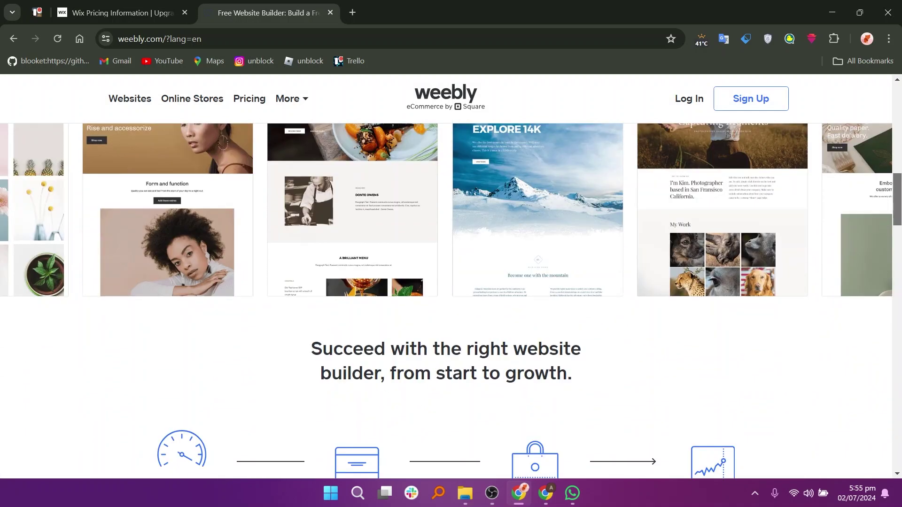
scroll(450, 281, down, 3)
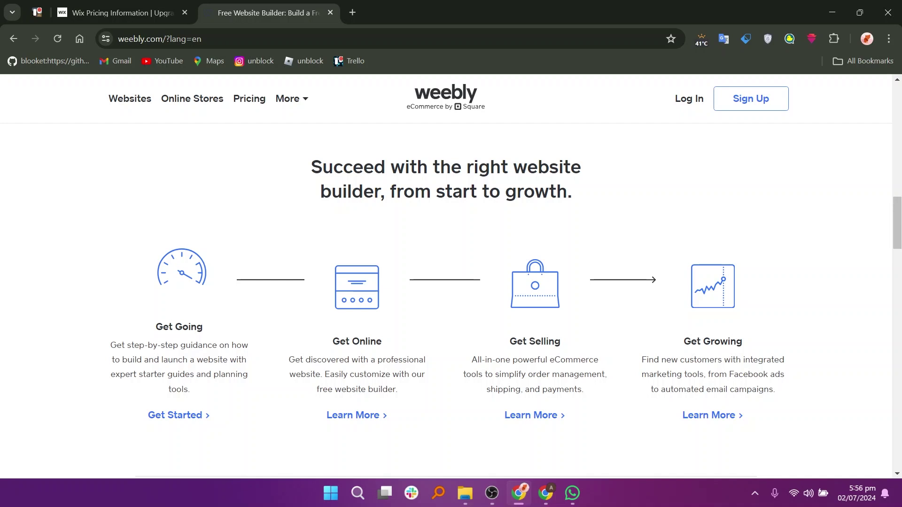
Open Weebly's Pricing page showing the Free, Personal, Professional and Performance plans.
click(249, 99)
scroll(451, 281, down, 1)
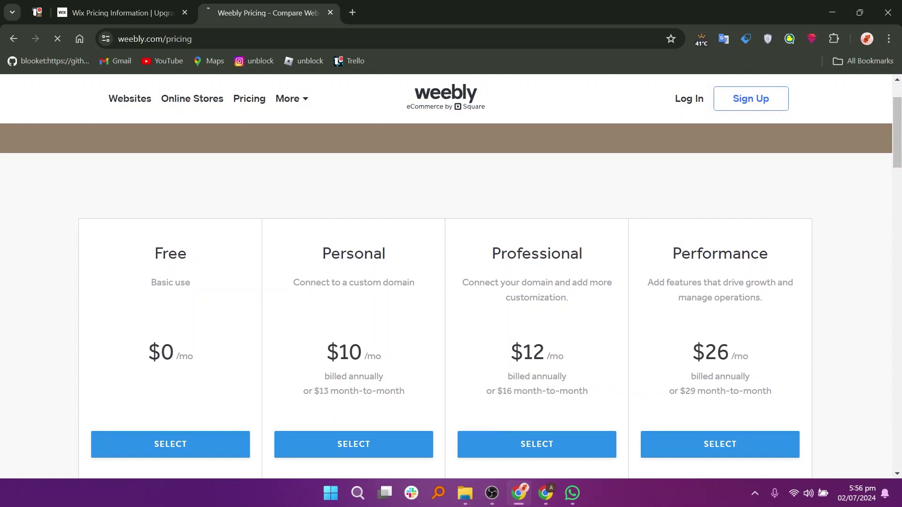
scroll(451, 282, down, 5)
scroll(451, 282, down, 2)
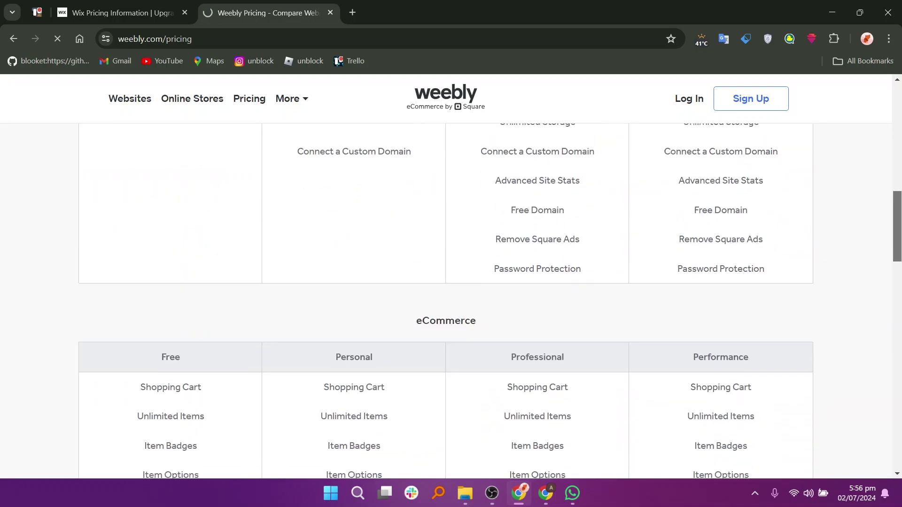
scroll(451, 282, down, 4)
scroll(452, 283, up, 15)
scroll(452, 282, up, 5)
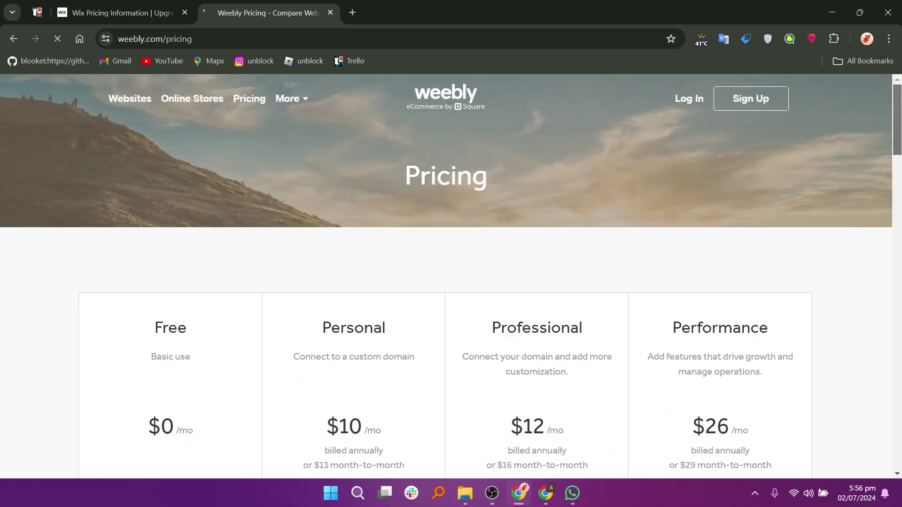